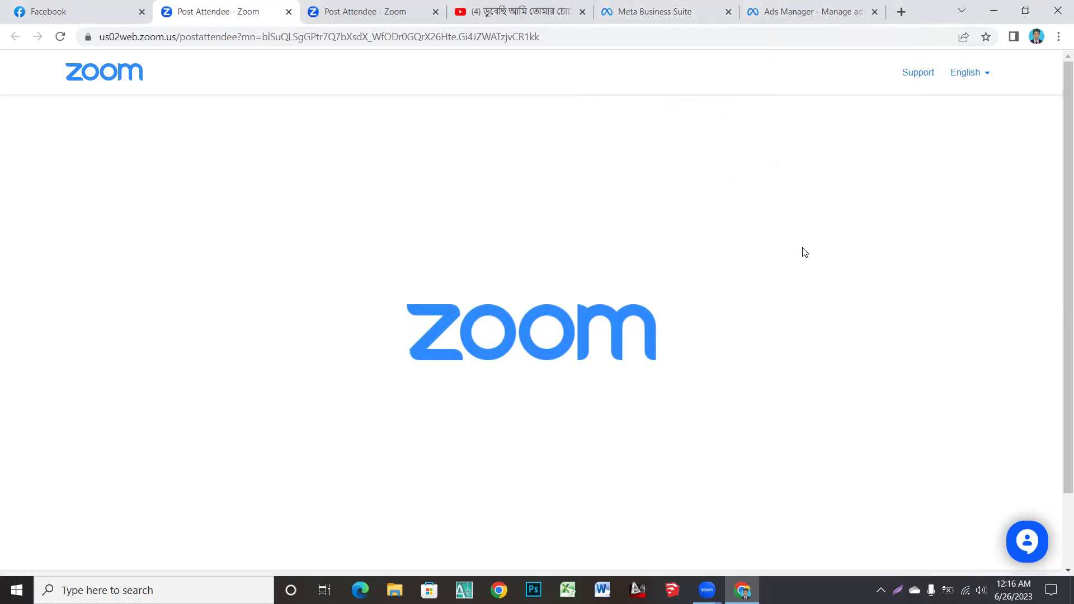
Close the Meta Business Suite tab and dismiss the new campaign dialog in Ads Manager
{"action": "left_click", "coordinate": [791, 11]}
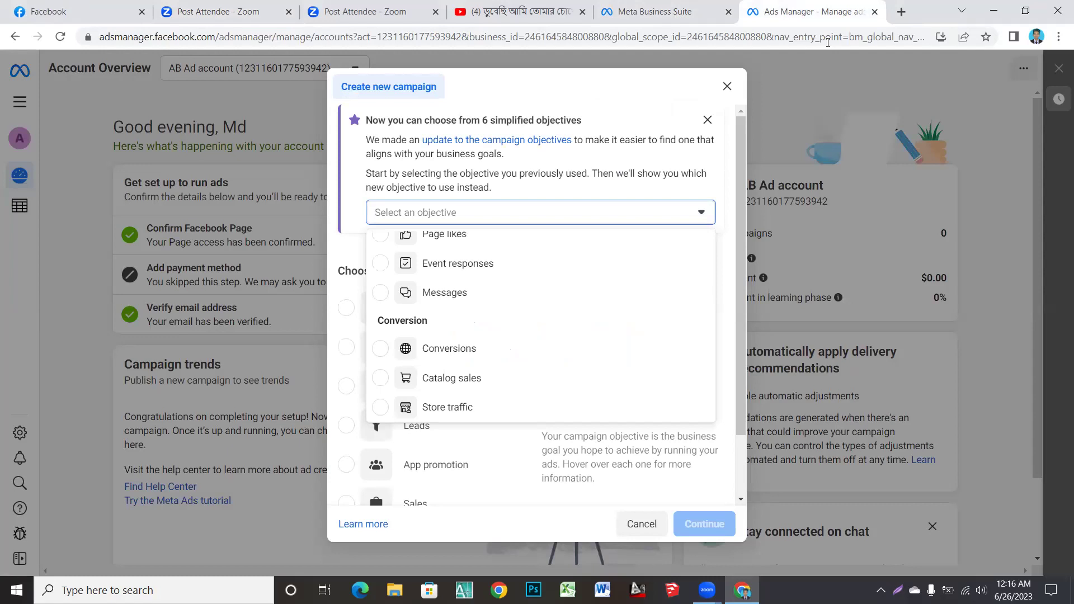
{"action": "left_click", "coordinate": [728, 12]}
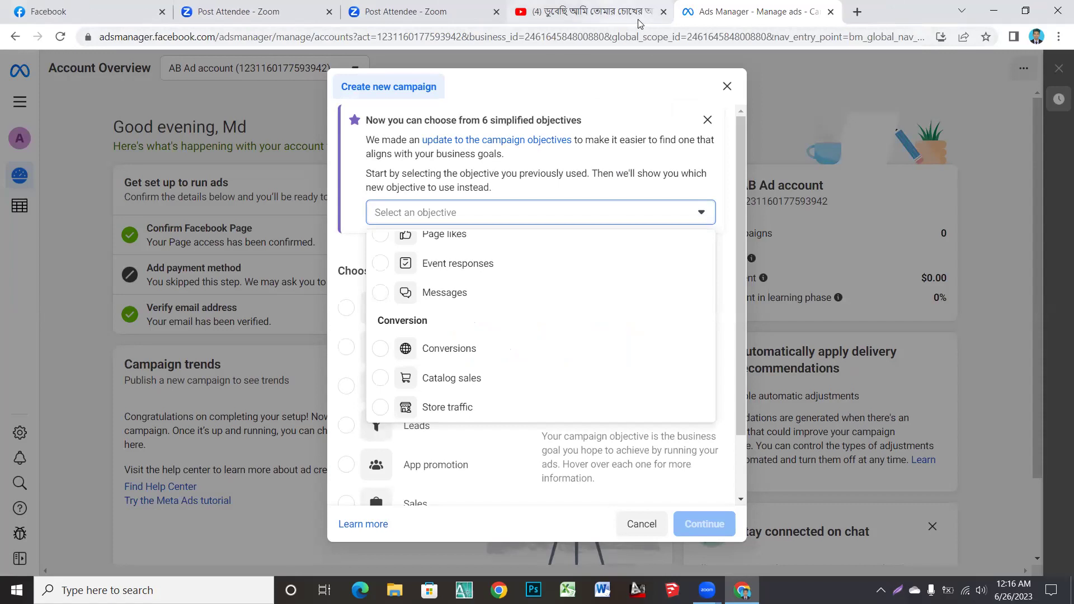
{"action": "left_click", "coordinate": [638, 19]}
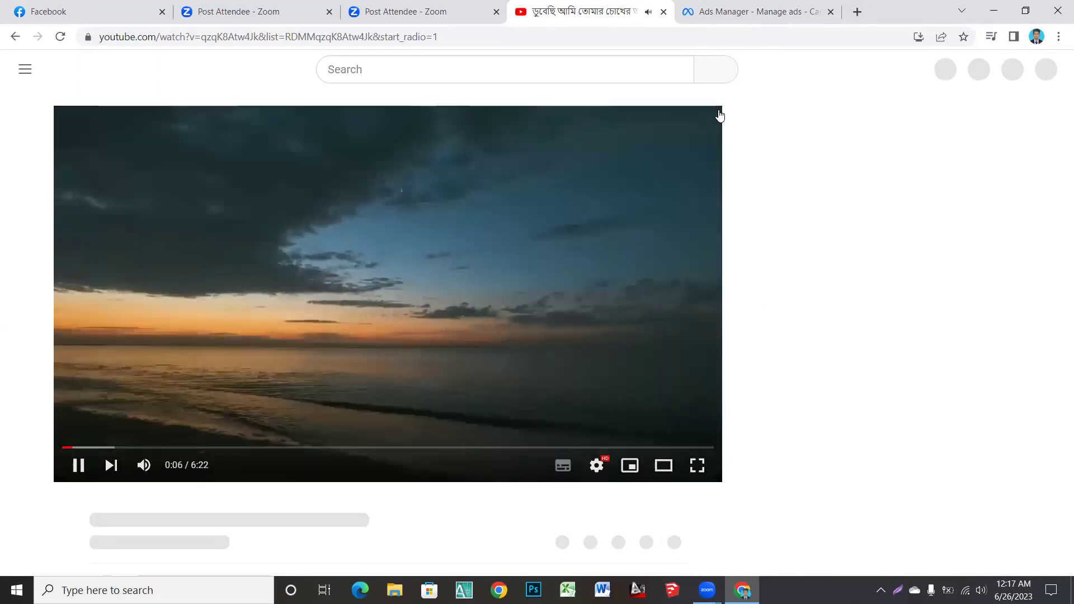
{"action": "key", "text": "ctrl+Tab"}
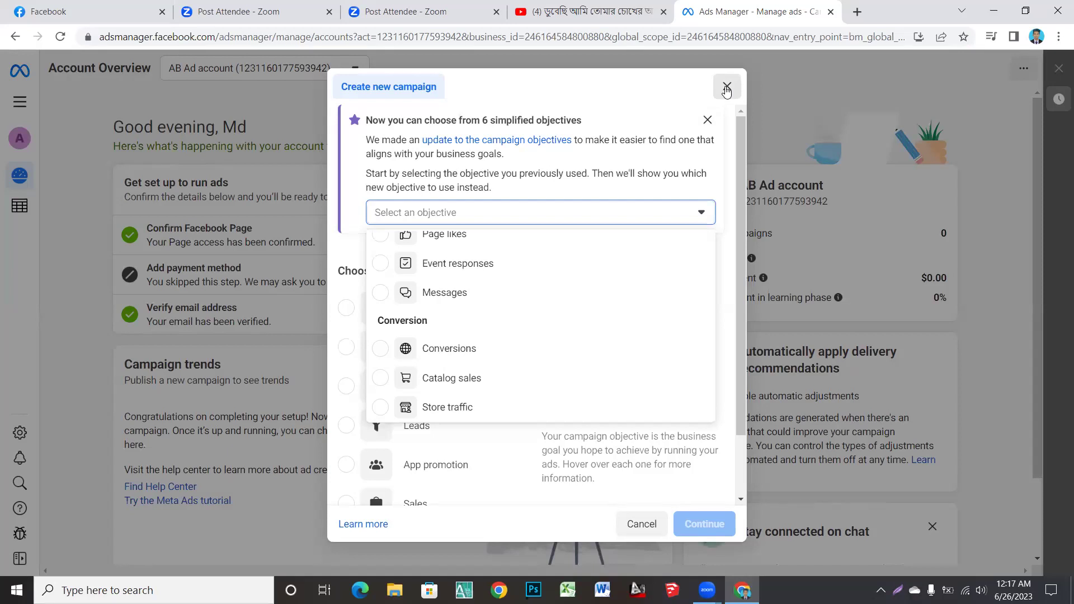
{"action": "left_click", "coordinate": [800, 76]}
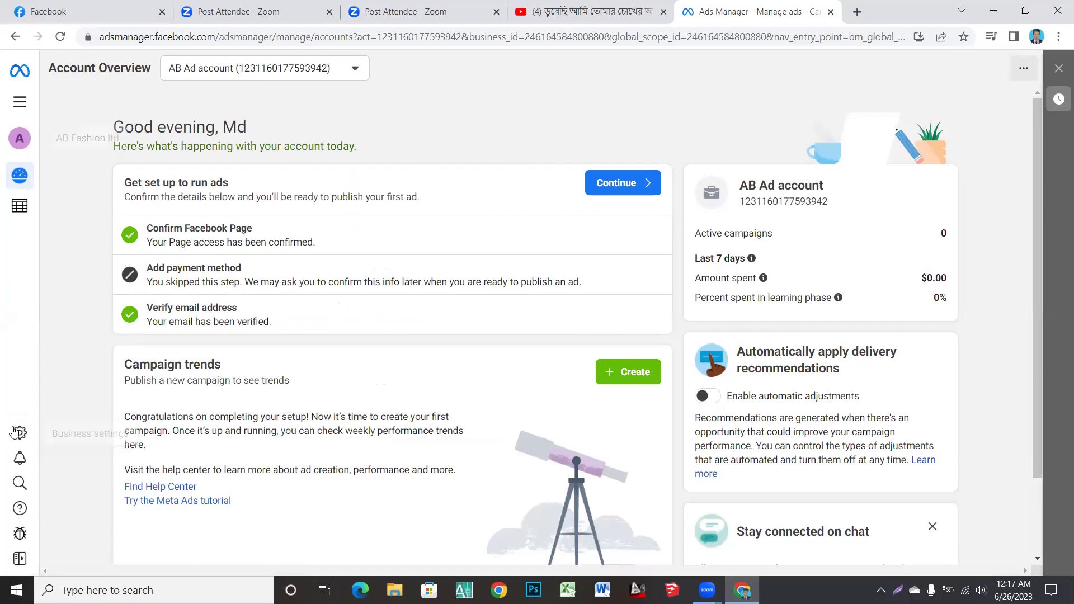
Bring up the full list of Meta business tools and examine its shortcuts and the entries for managing business and advertising
{"action": "left_click", "coordinate": [20, 104]}
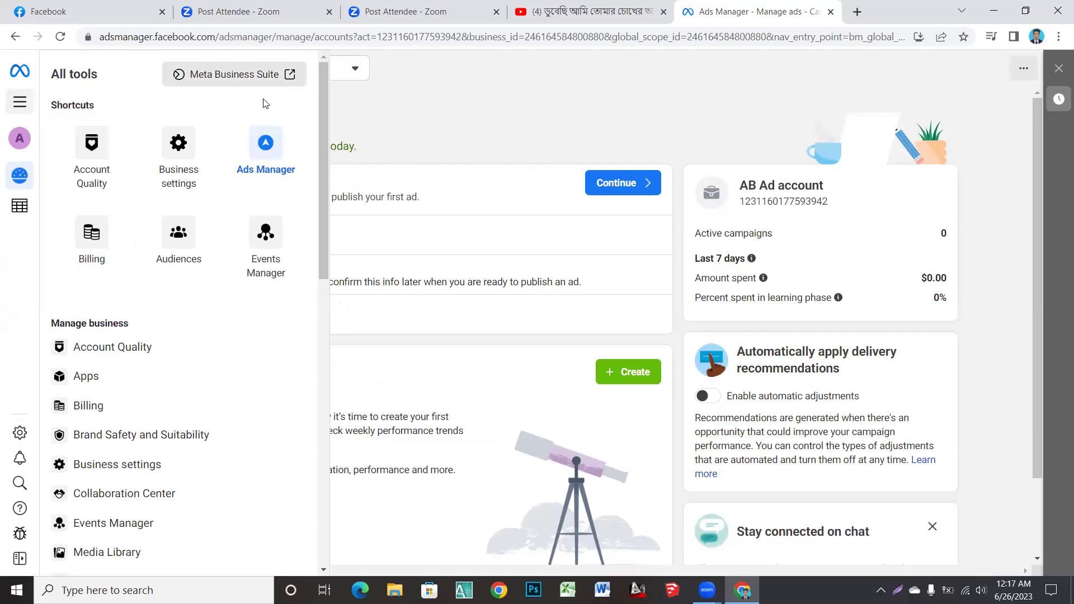
{"action": "left_click", "coordinate": [264, 147]}
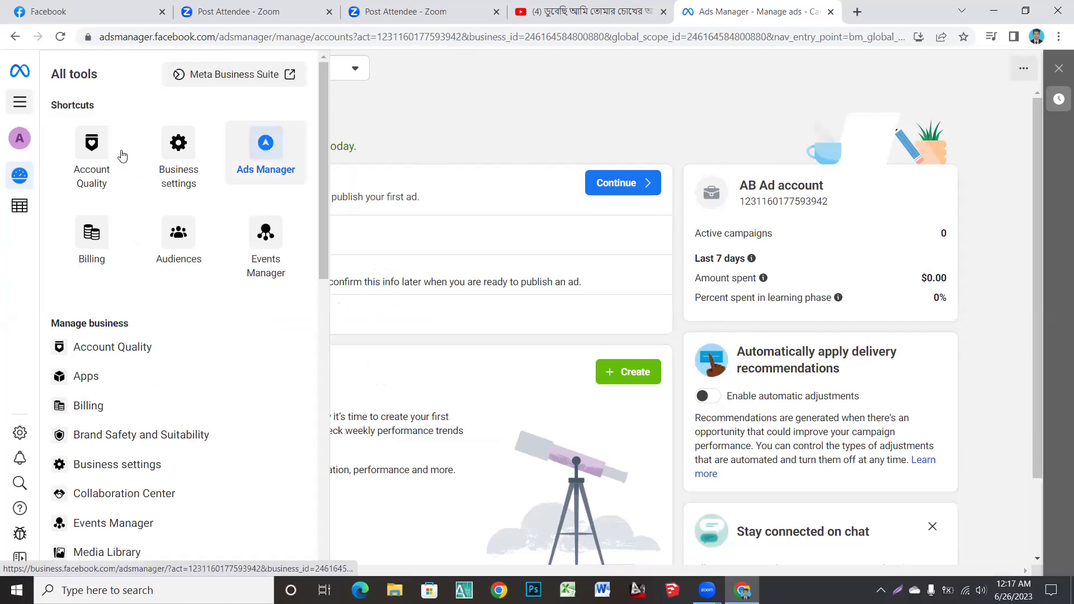
{"action": "key", "text": "shift+Tab"}
{"action": "key", "text": "shift+Tab"}
{"action": "key", "text": "Tab"}
{"action": "left_click", "coordinate": [273, 138]}
{"action": "key", "text": "shift+Tab"}
{"action": "left_click", "coordinate": [266, 224]}
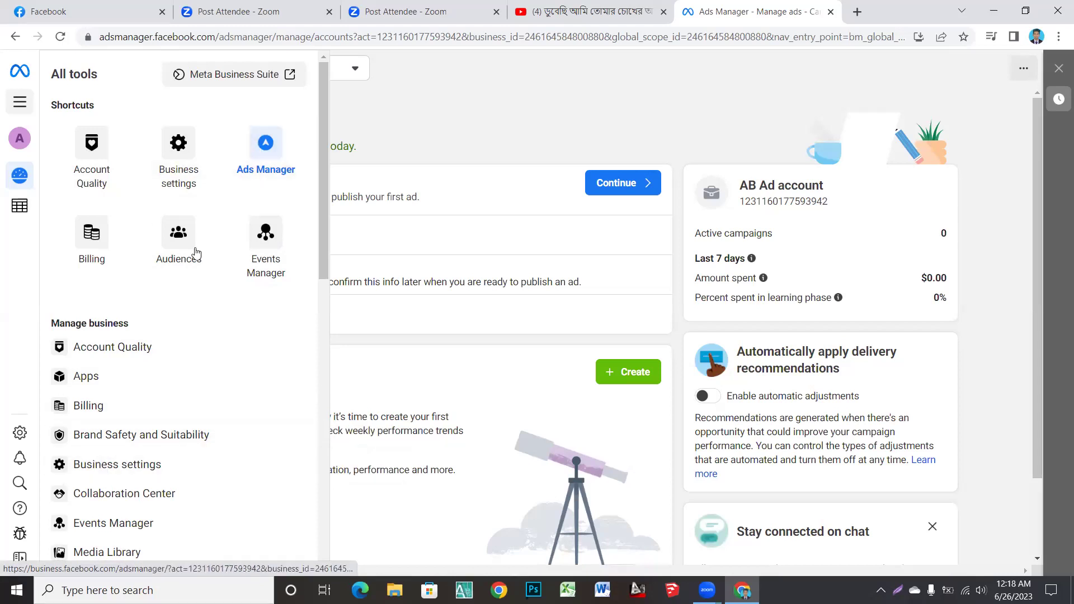
{"action": "scroll", "coordinate": [130, 435], "scroll_direction": "down", "scroll_amount": 5}
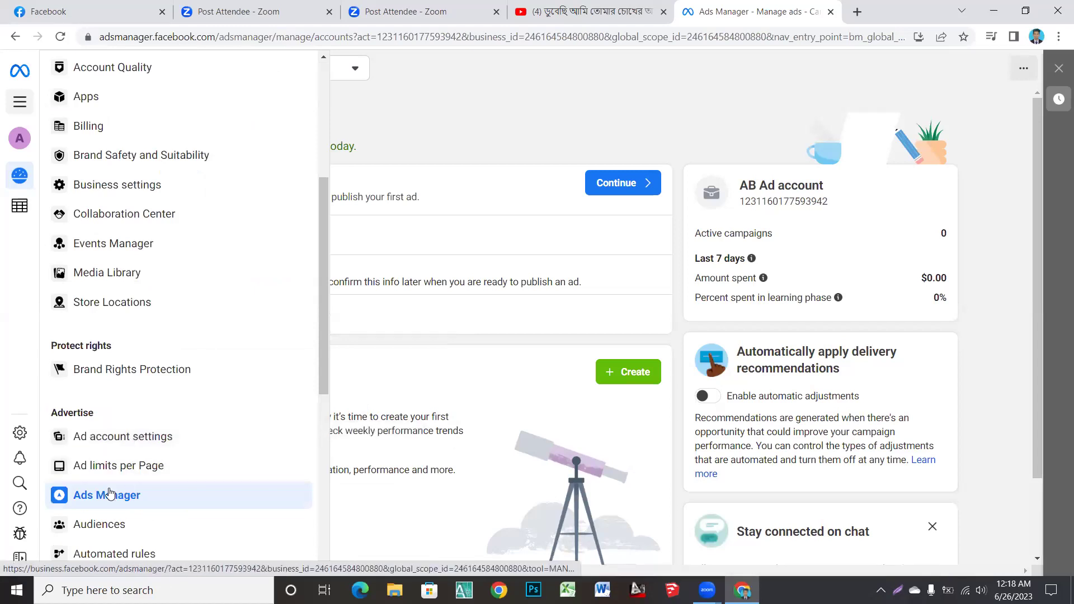
{"action": "scroll", "coordinate": [205, 278], "scroll_direction": "up", "scroll_amount": 5}
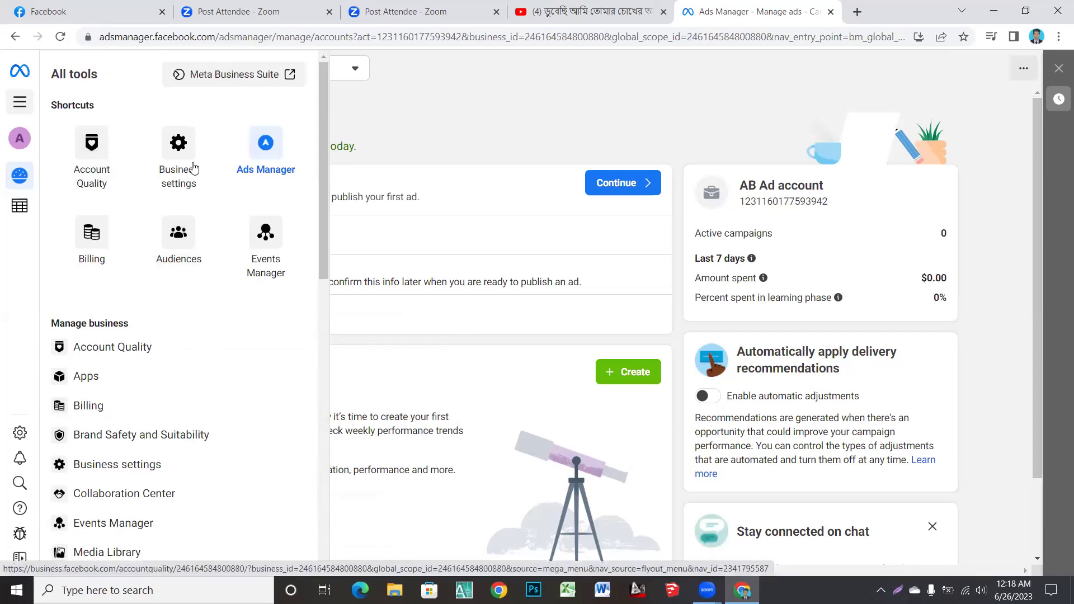
{"action": "left_click", "coordinate": [268, 147]}
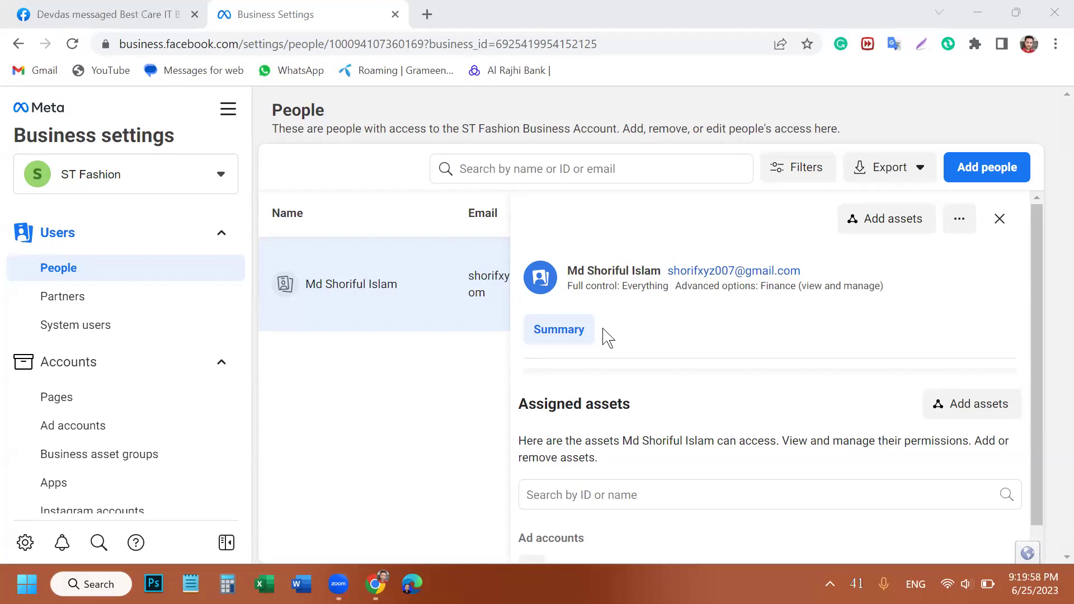
Open Ads Manager for the ST Fashion business and answer Yes to the question about politics or national issues
{"action": "left_click", "coordinate": [228, 111]}
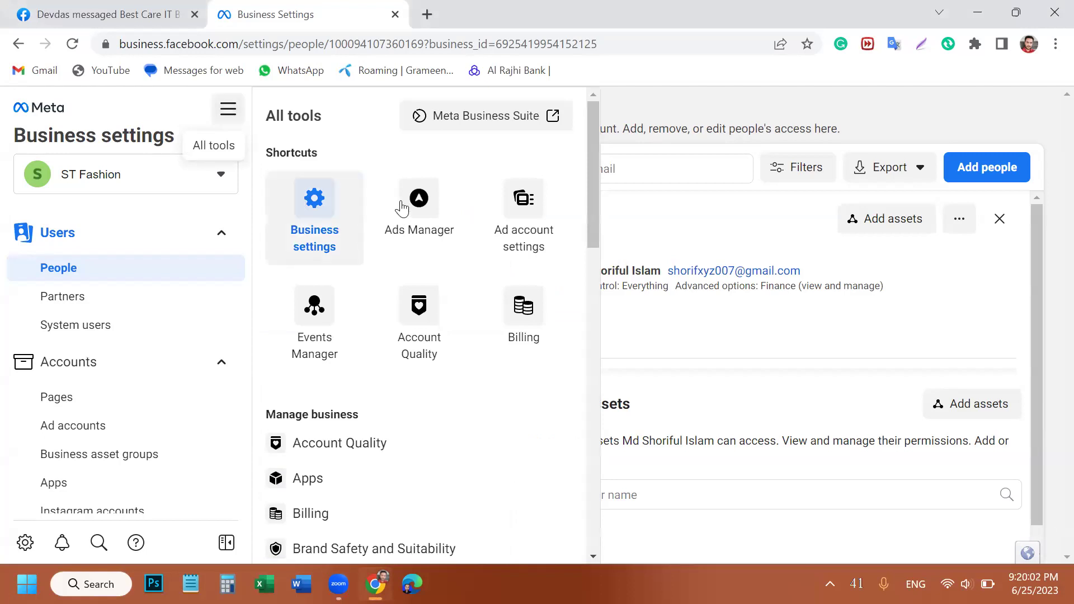
{"action": "left_click", "coordinate": [418, 209]}
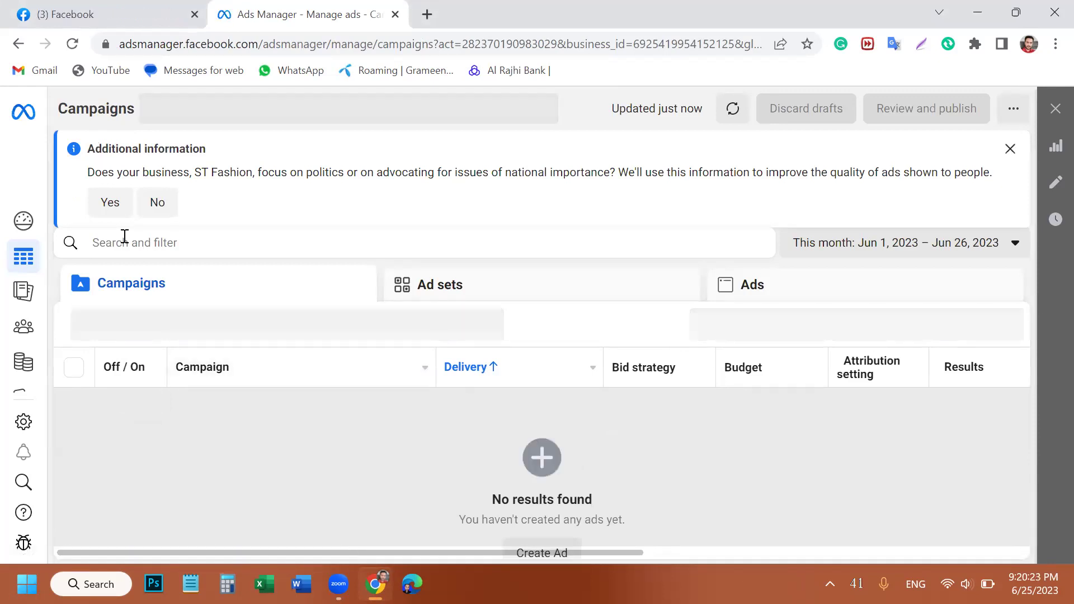
{"action": "left_click", "coordinate": [111, 203]}
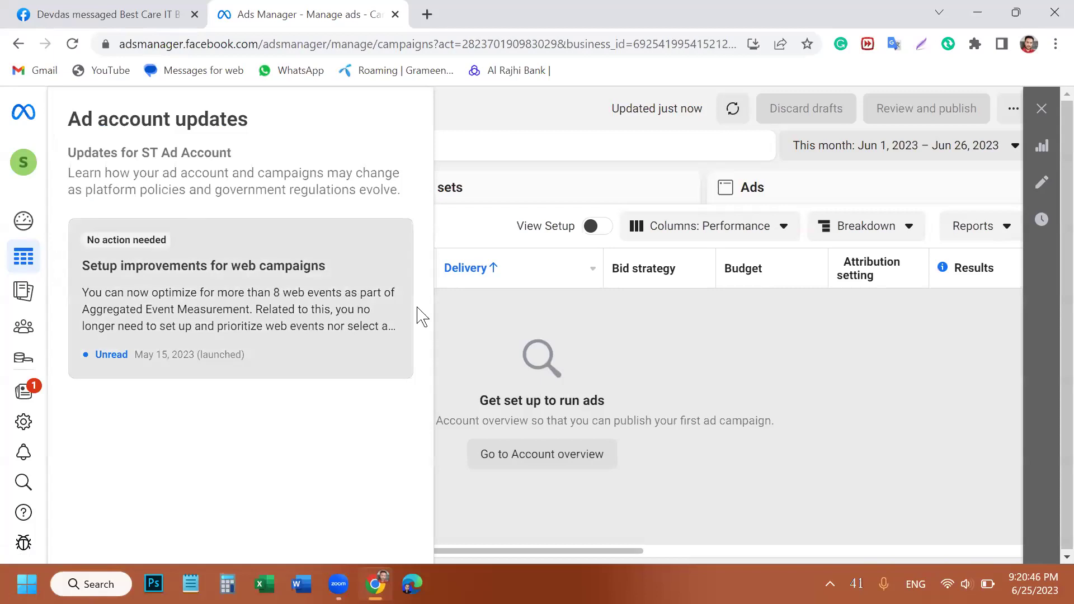
Read the ad account update on setup improvements for web campaigns, then close the updates and the payment method notice
{"action": "left_click", "coordinate": [412, 309]}
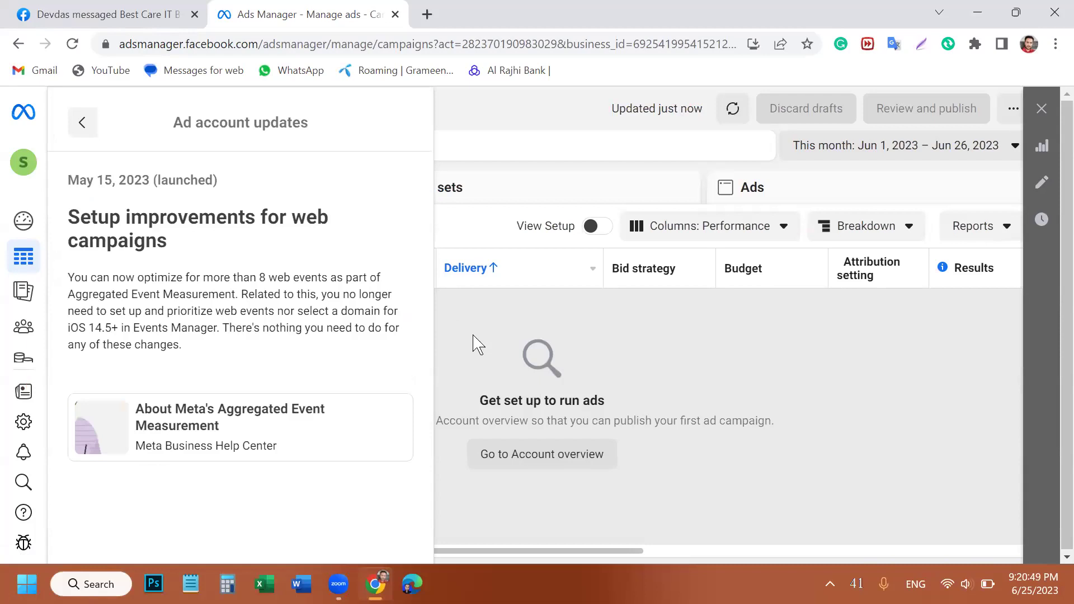
{"action": "left_click", "coordinate": [82, 123]}
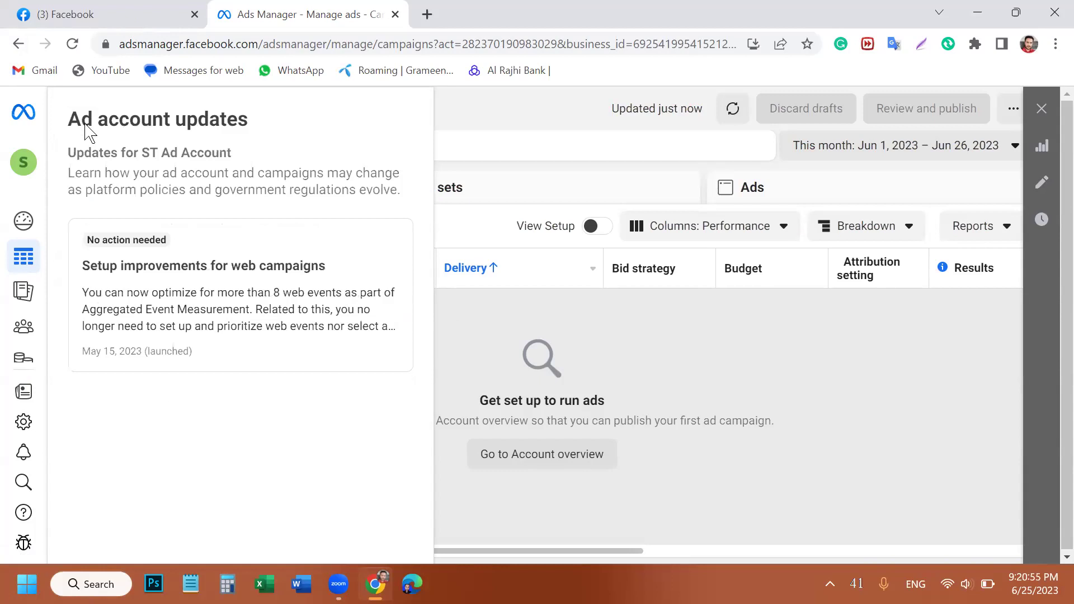
{"action": "left_click", "coordinate": [466, 336]}
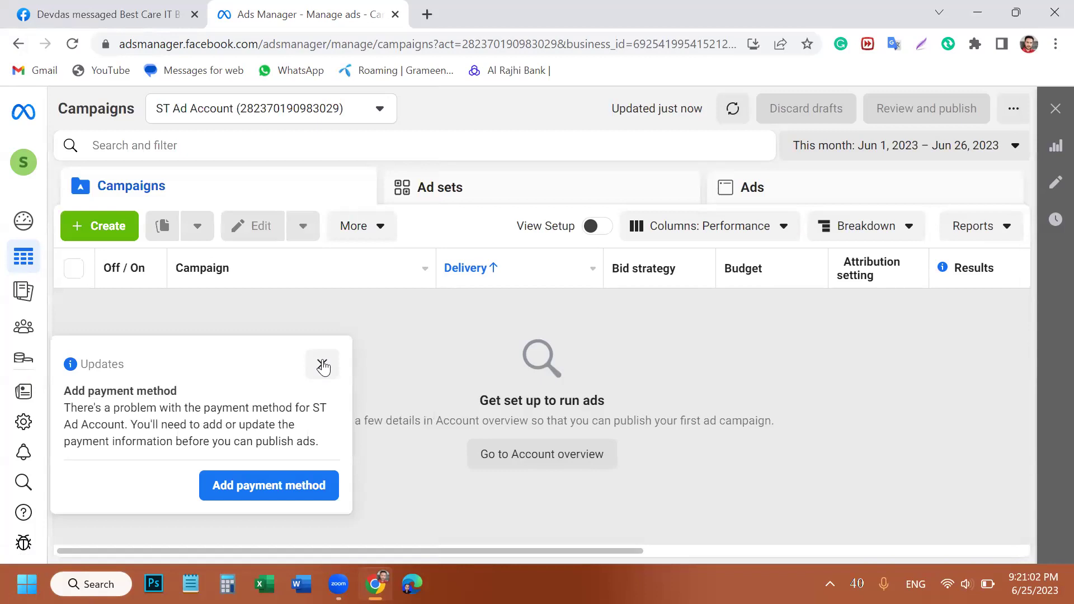
{"action": "left_click", "coordinate": [323, 366]}
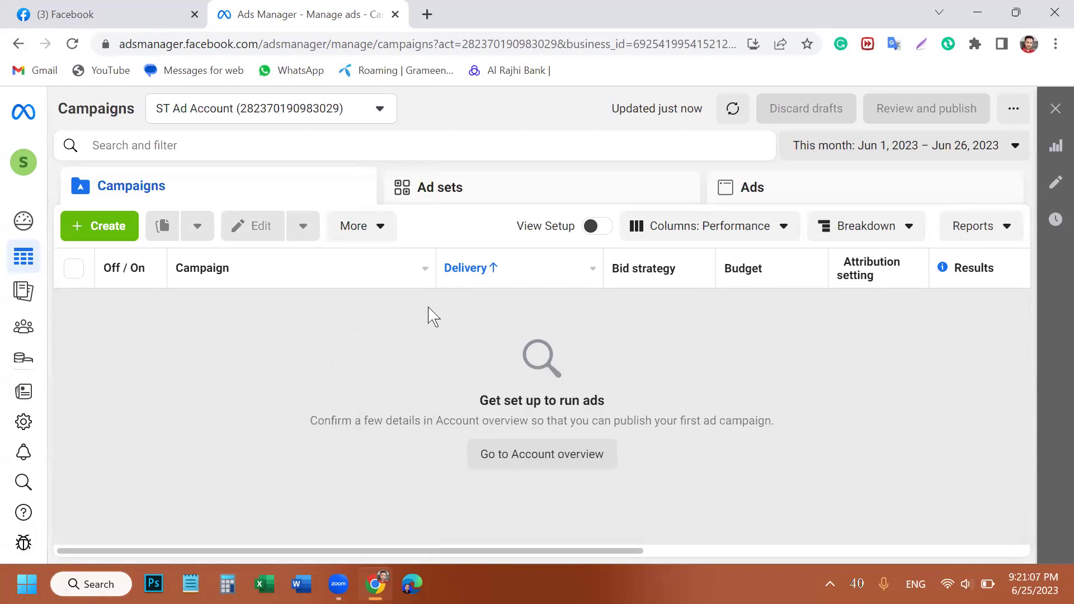
Start a new campaign, go to the account overview from it, and skip adding a payment method for now
{"action": "left_click", "coordinate": [111, 234]}
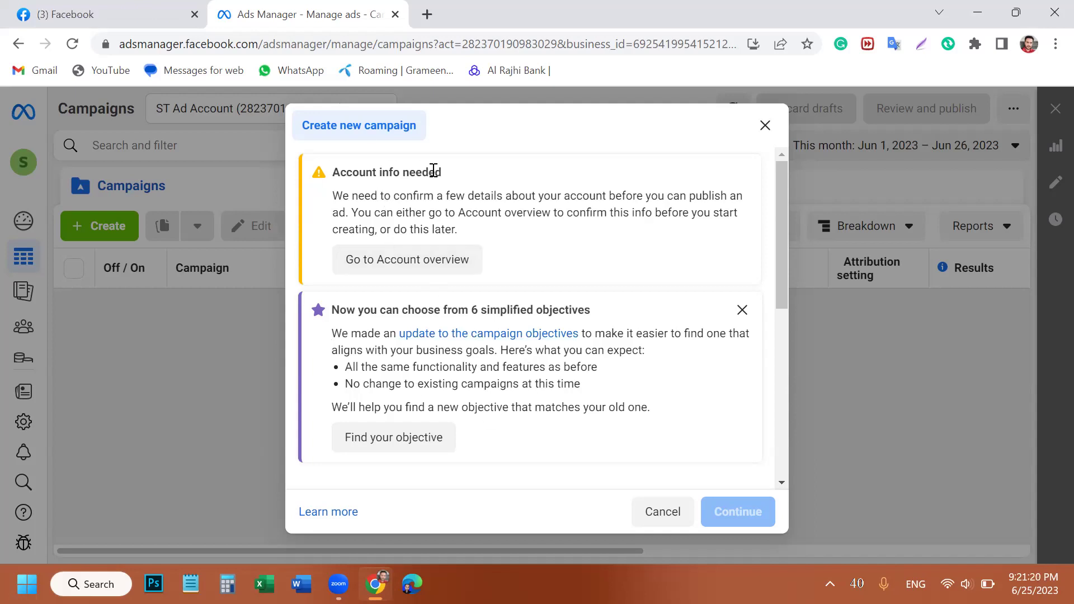
{"action": "left_click", "coordinate": [400, 265]}
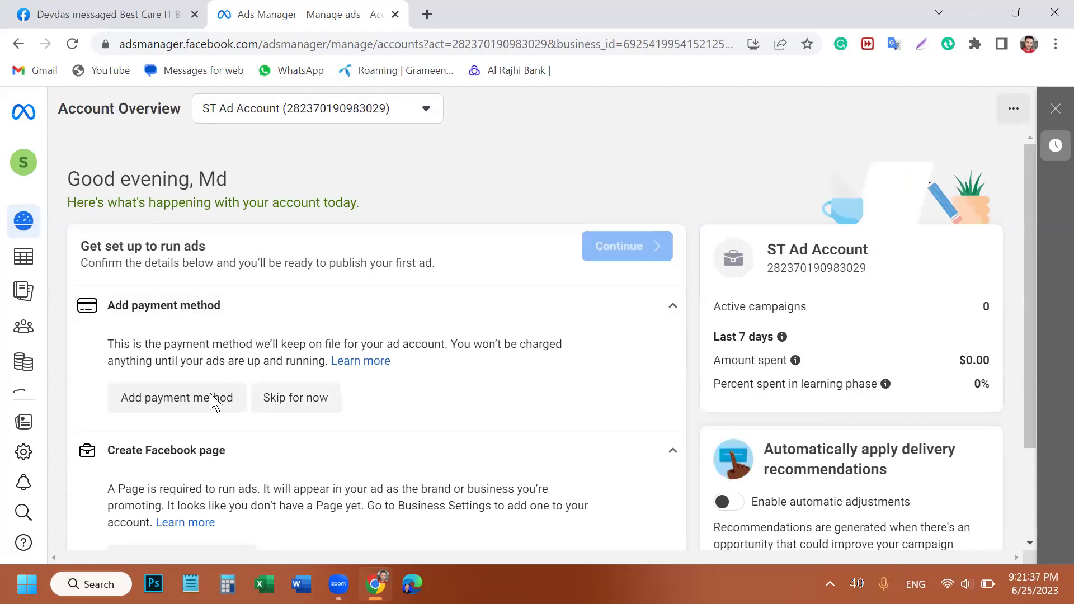
{"action": "left_click", "coordinate": [285, 403]}
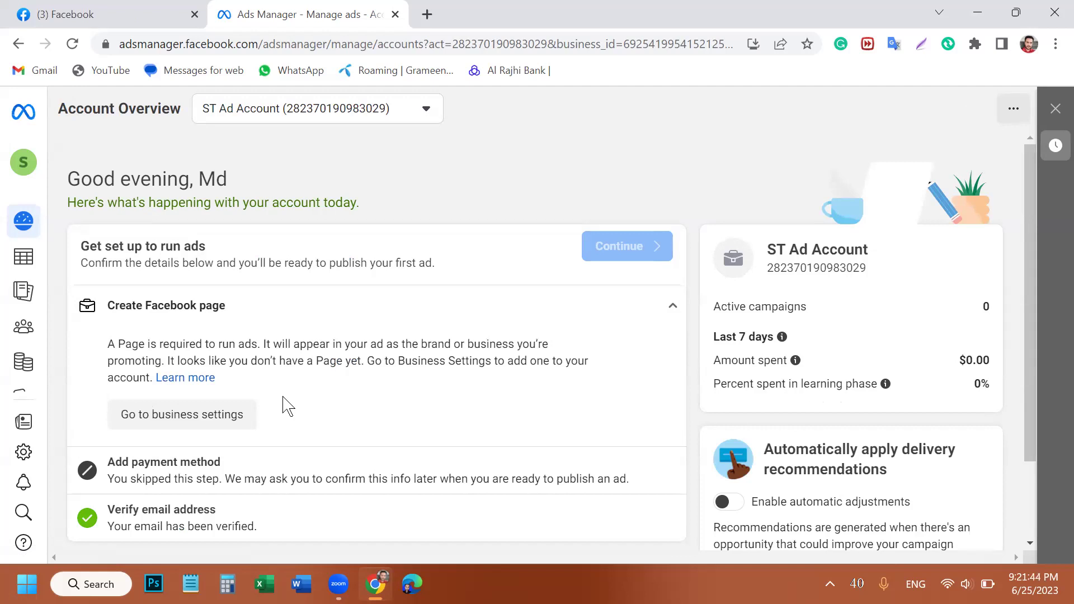
Go from the Create Facebook page requirement to the Pages section of the business settings
{"action": "scroll", "coordinate": [285, 405], "scroll_direction": "down", "scroll_amount": 1}
{"action": "scroll", "coordinate": [285, 405], "scroll_direction": "down", "scroll_amount": 2}
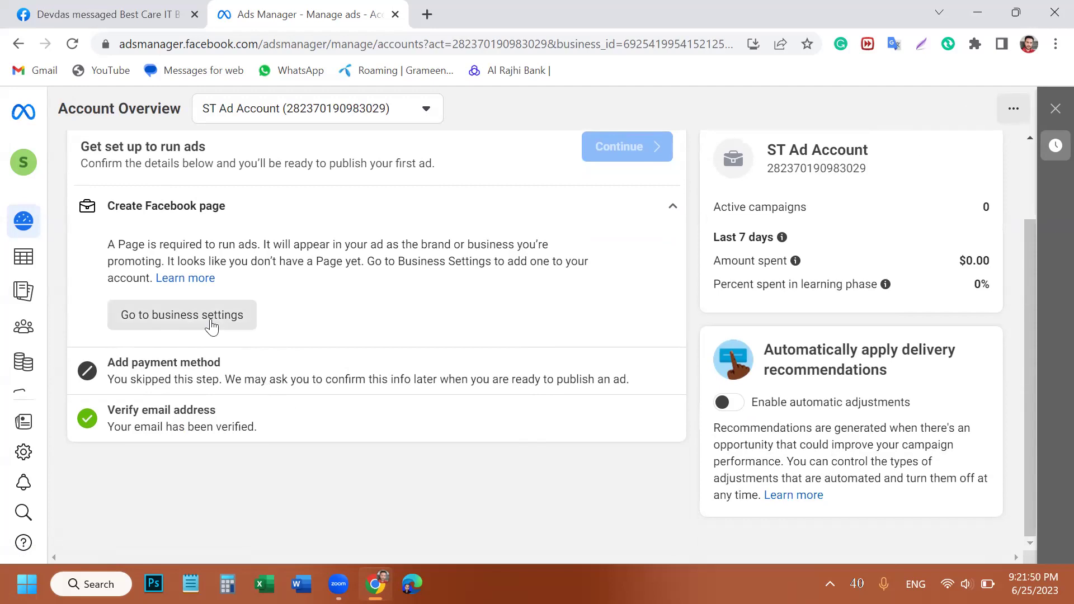
{"action": "left_click", "coordinate": [177, 313]}
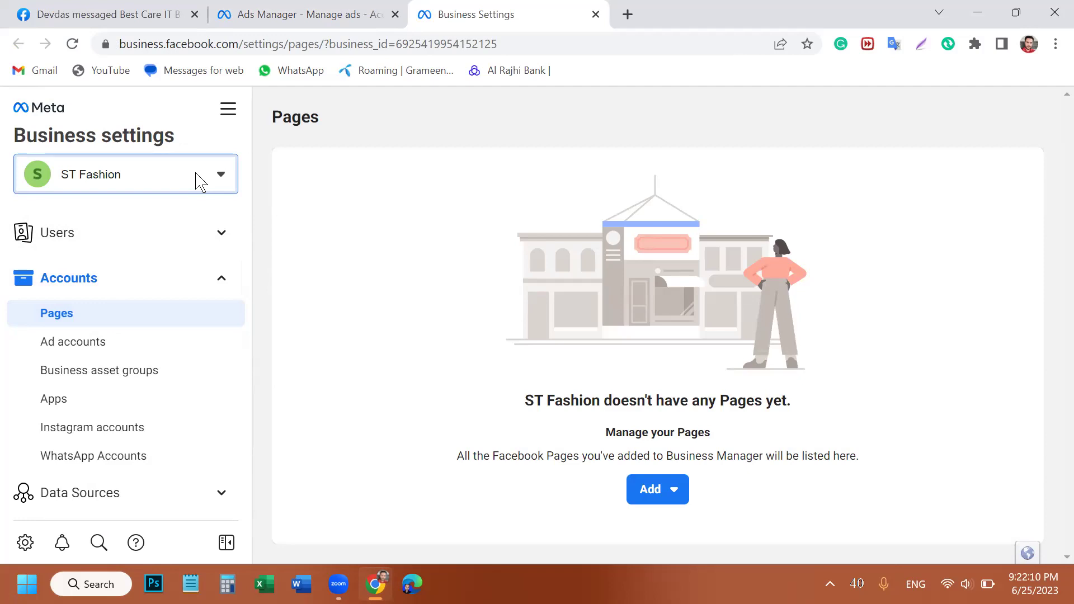
Switch to the Tasrif Fashion business account and open its Ads Manager
{"action": "left_click", "coordinate": [199, 183]}
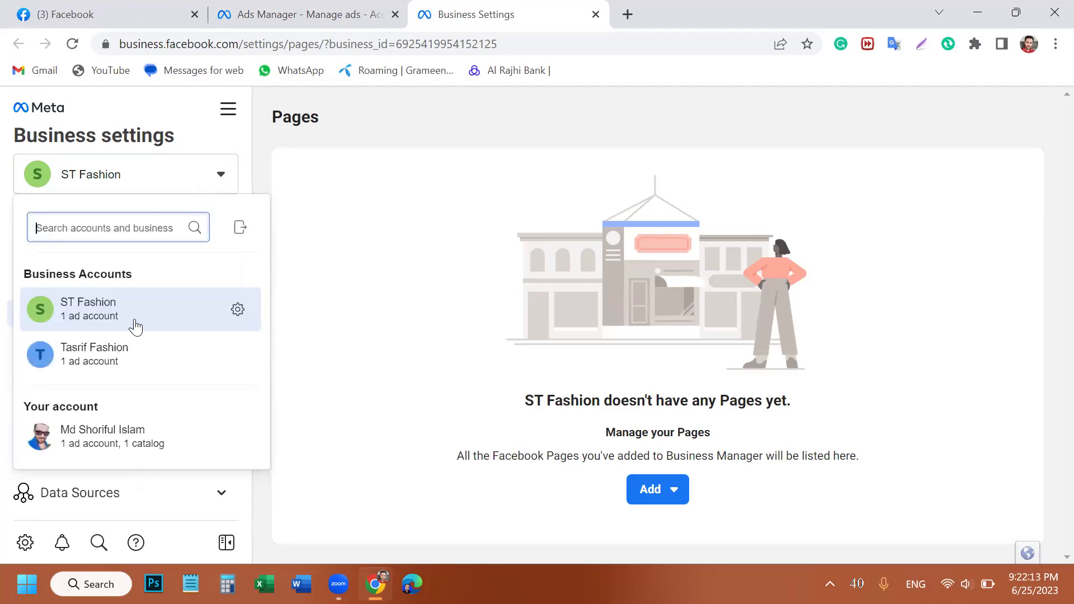
{"action": "left_click", "coordinate": [109, 356]}
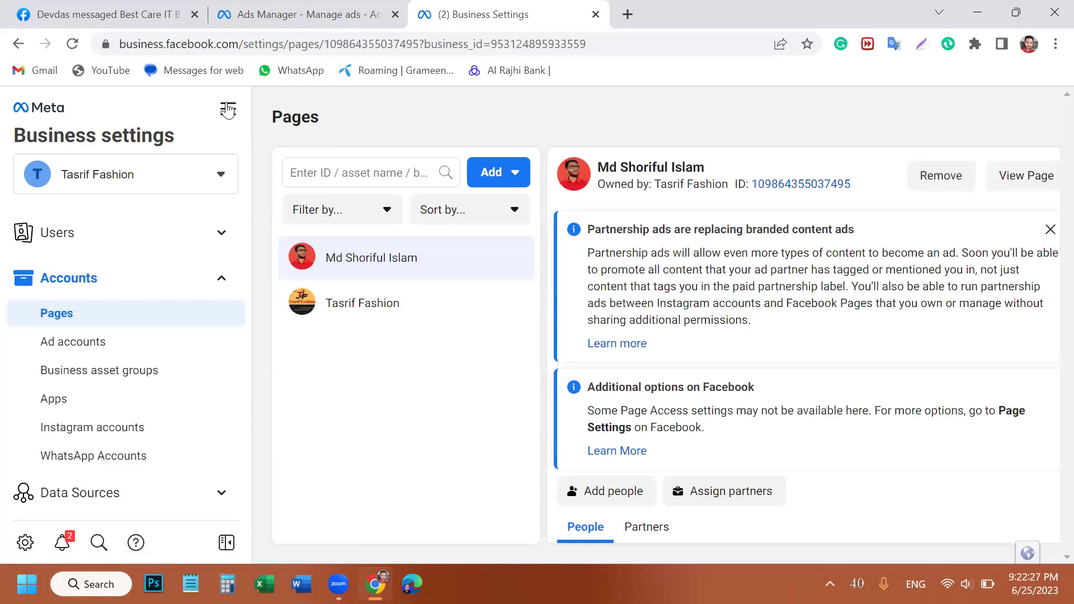
{"action": "left_click", "coordinate": [227, 110]}
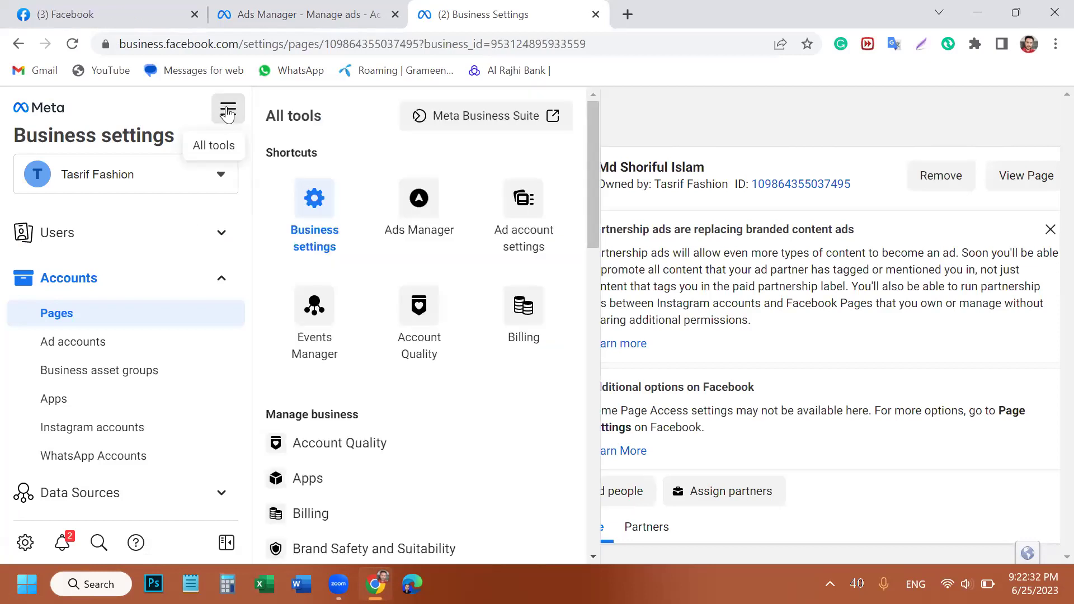
{"action": "left_click", "coordinate": [425, 198]}
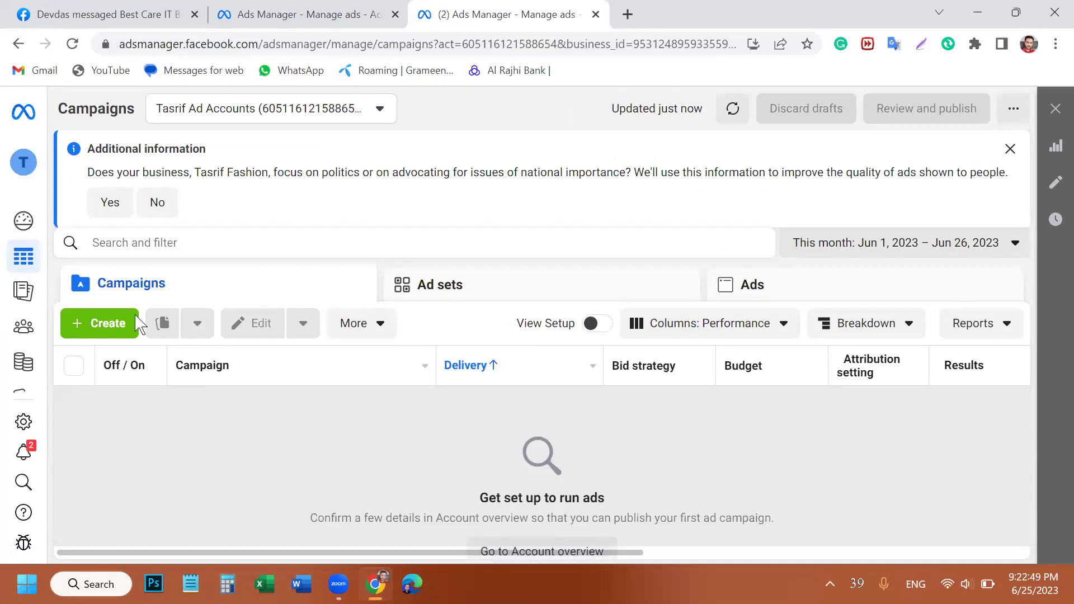
Start a new campaign for Tasrif Fashion, go to its account overview, and confirm the Facebook Page access
{"action": "left_click", "coordinate": [99, 329]}
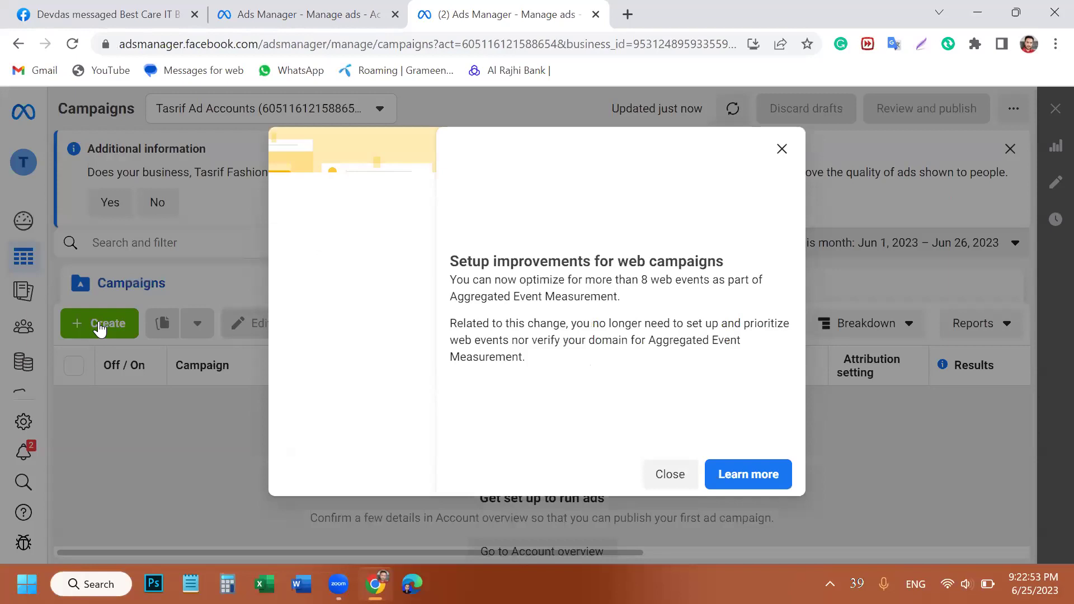
{"action": "left_click", "coordinate": [666, 476]}
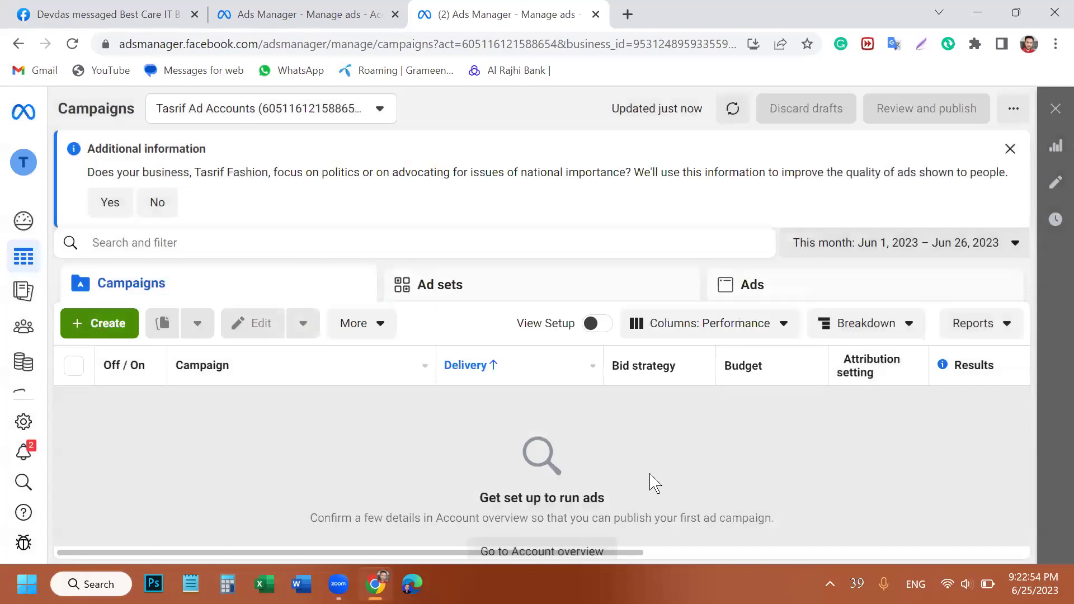
{"action": "left_click", "coordinate": [96, 328]}
{"action": "left_click", "coordinate": [97, 328]}
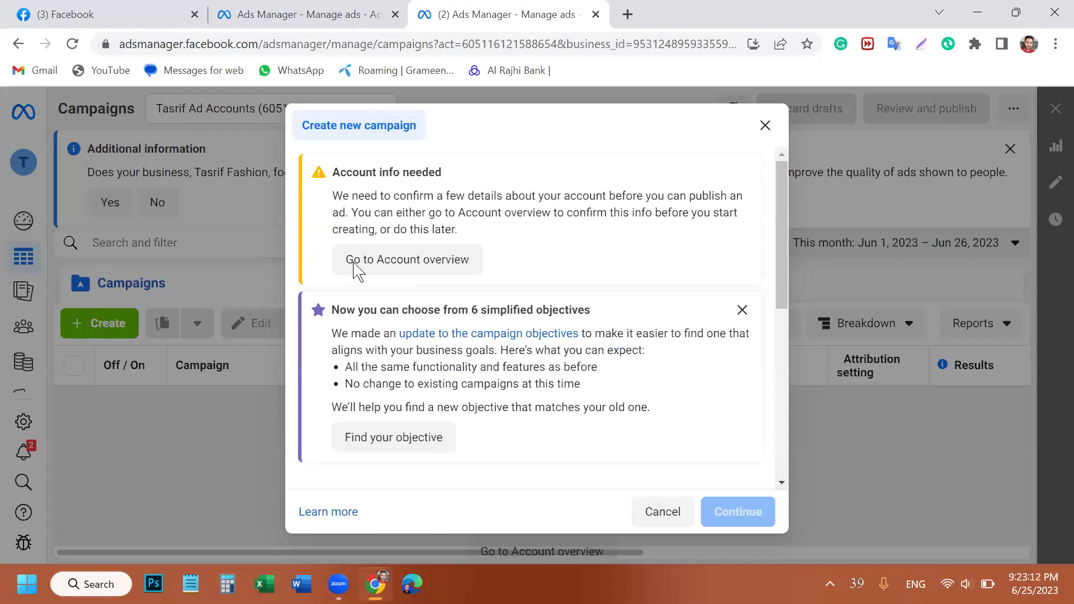
{"action": "left_click", "coordinate": [355, 266]}
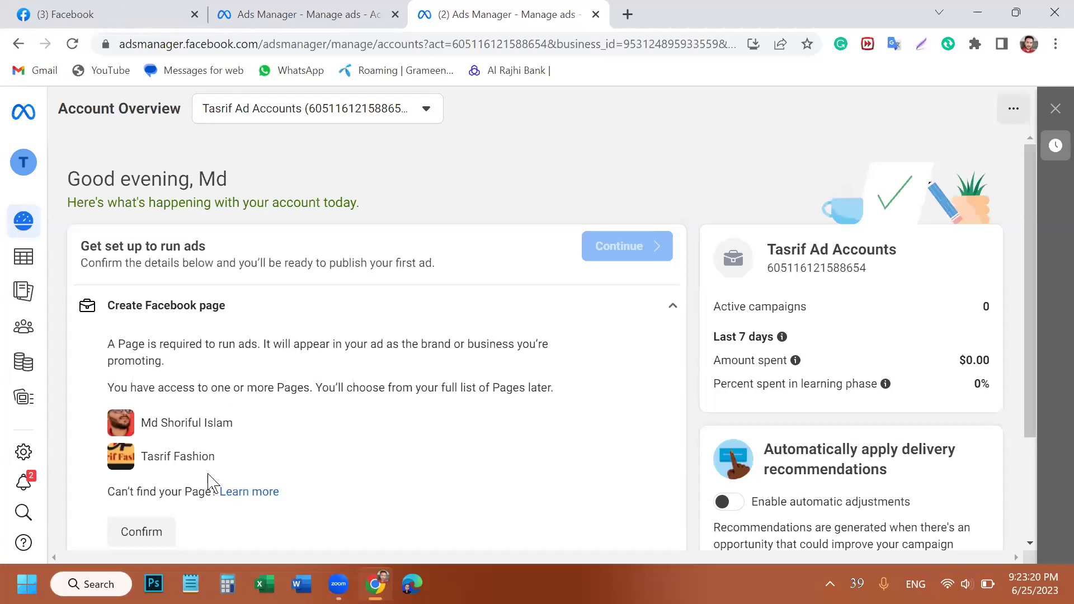
{"action": "left_click", "coordinate": [148, 535]}
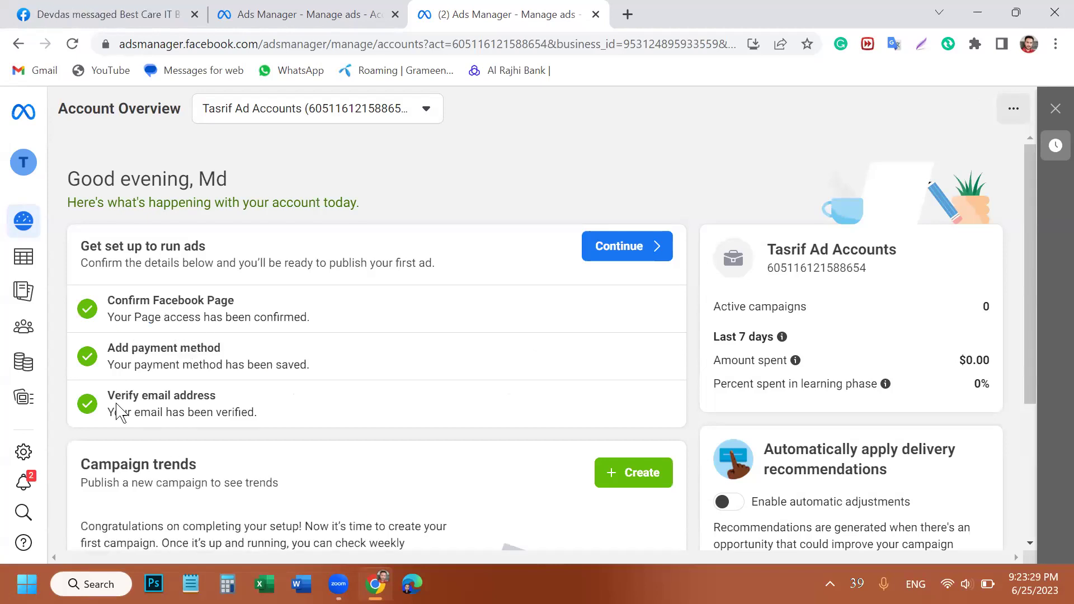
Continue from the account setup to creating a new campaign and bring up the campaign objectives
{"action": "left_click", "coordinate": [609, 259]}
{"action": "left_click", "coordinate": [603, 255]}
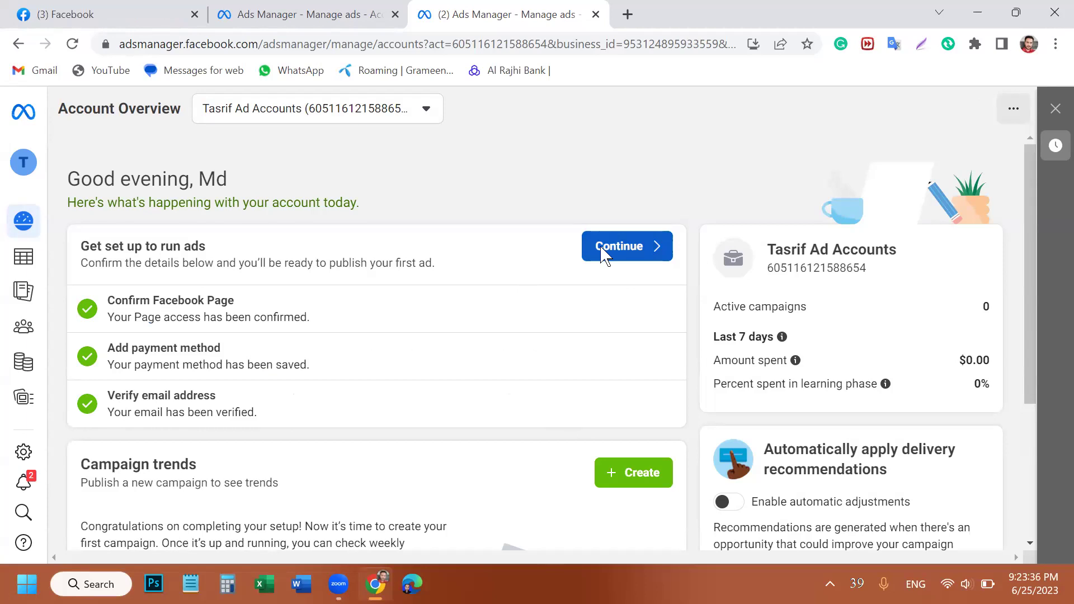
{"action": "left_click", "coordinate": [604, 255]}
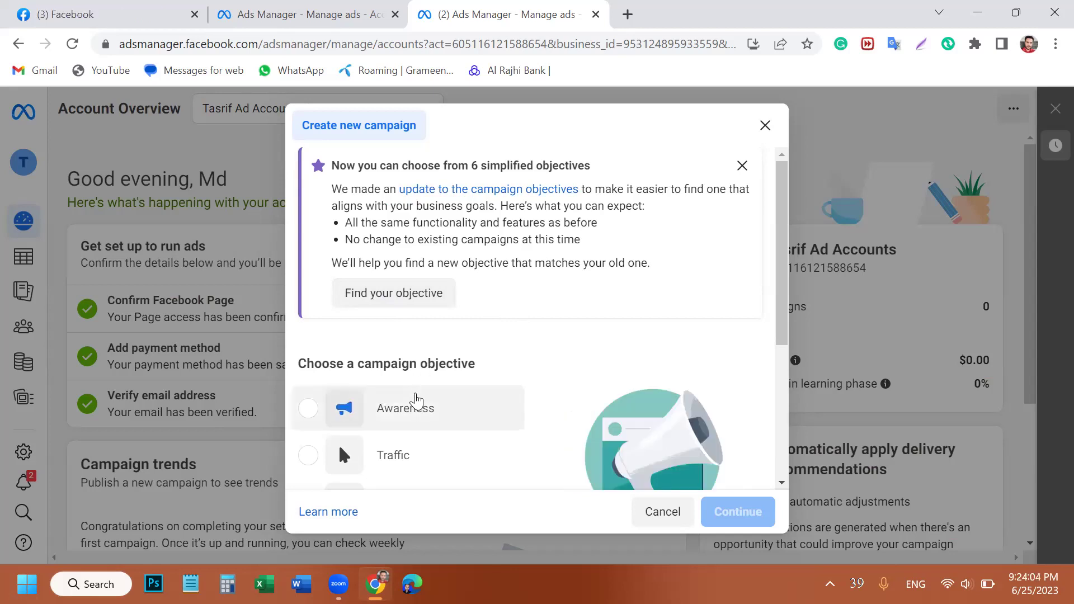
{"action": "scroll", "coordinate": [414, 401], "scroll_direction": "down", "scroll_amount": 2}
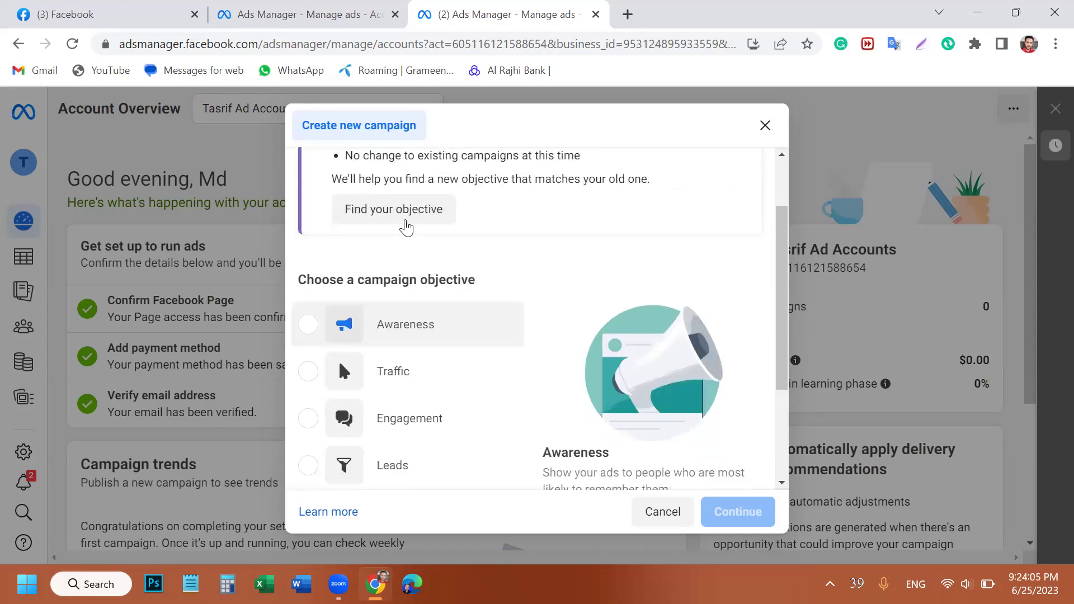
Look through the available campaign objectives from Awareness to Sales and return to the notice about simplified objectives
{"action": "scroll", "coordinate": [403, 223], "scroll_direction": "down", "scroll_amount": 4}
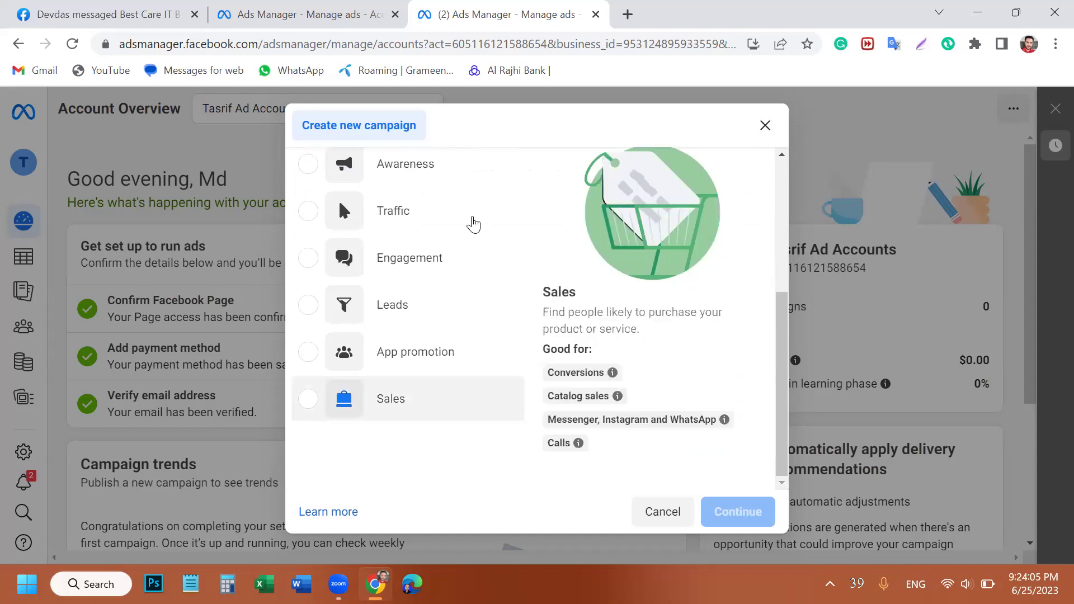
{"action": "scroll", "coordinate": [475, 224], "scroll_direction": "up", "scroll_amount": 2}
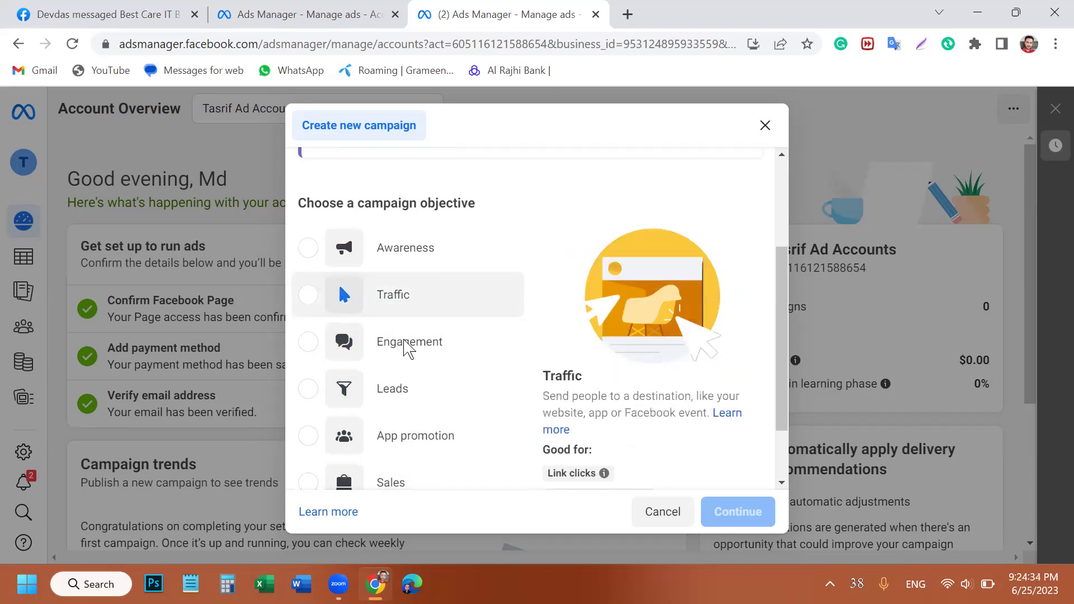
{"action": "scroll", "coordinate": [515, 225], "scroll_direction": "up", "scroll_amount": 3}
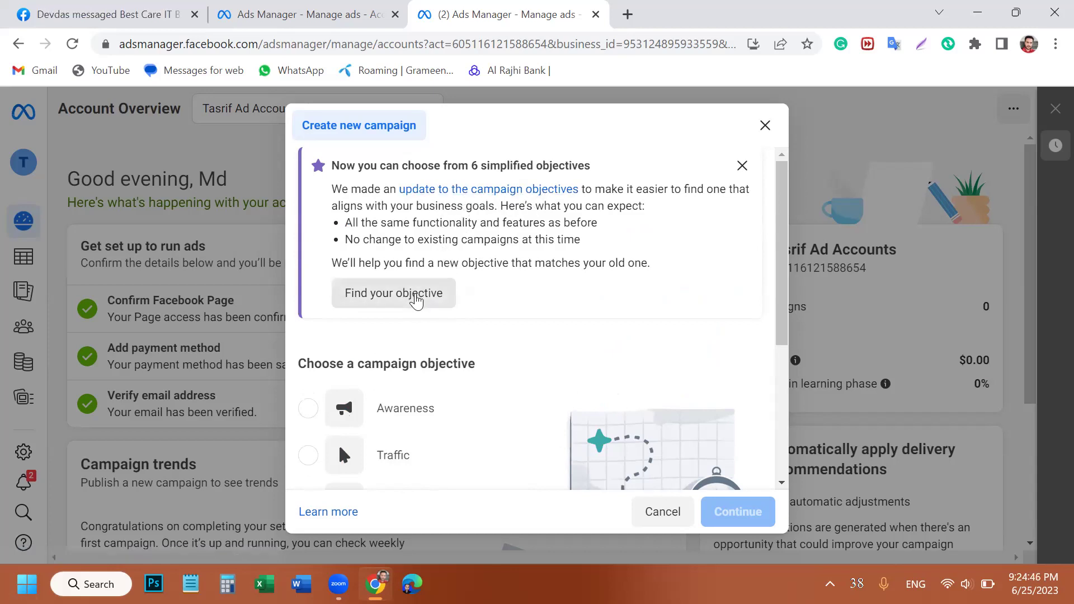
Use Find your objective to review the former Awareness, Consideration and Conversion objectives, and close the list without choosing one
{"action": "left_click", "coordinate": [380, 301]}
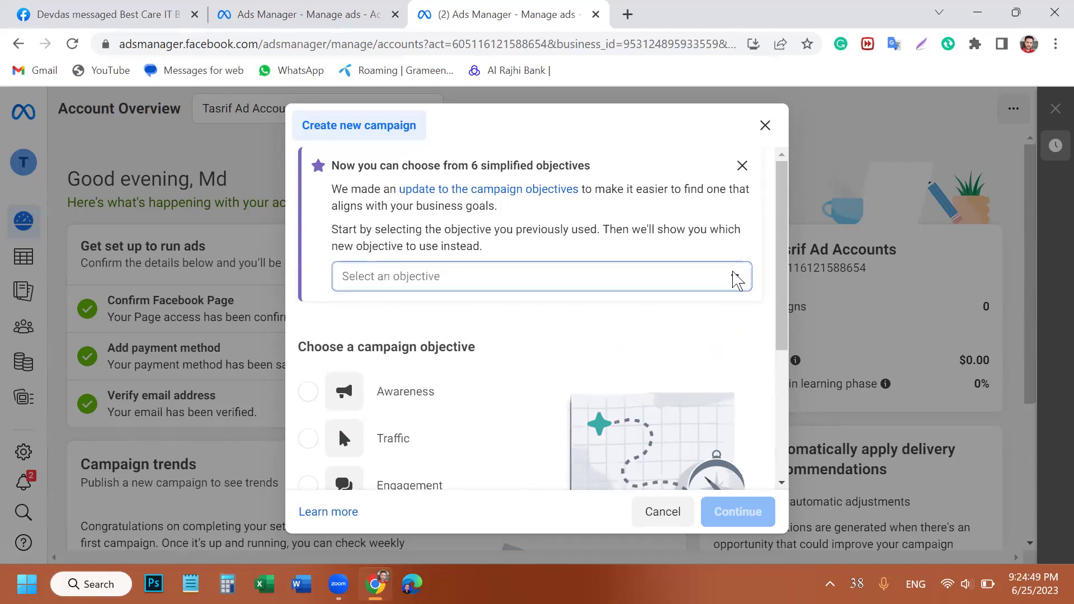
{"action": "left_click", "coordinate": [738, 280]}
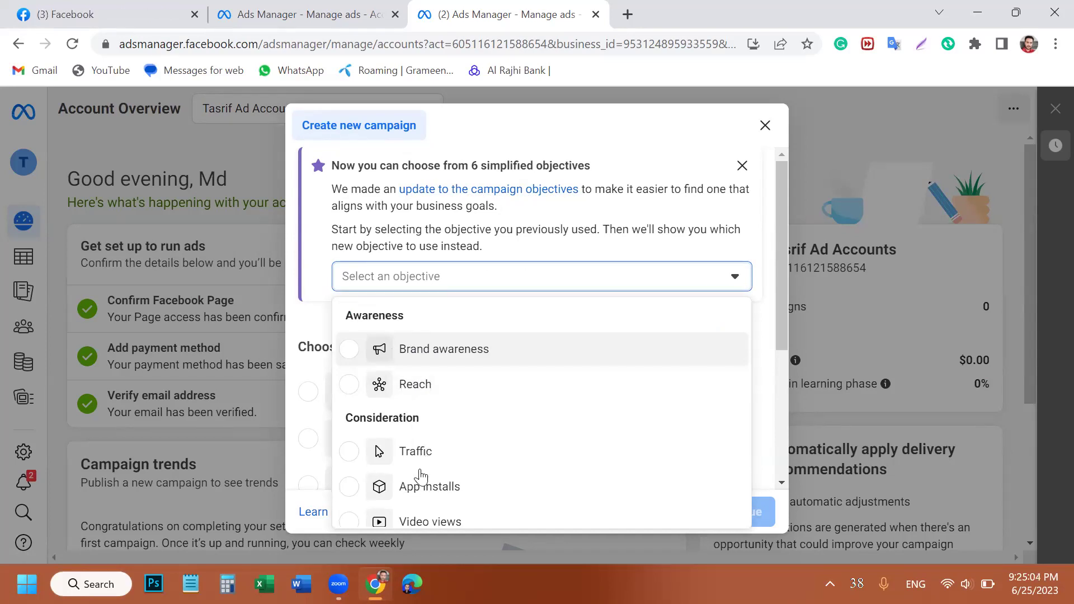
{"action": "scroll", "coordinate": [423, 507], "scroll_direction": "down", "scroll_amount": 1}
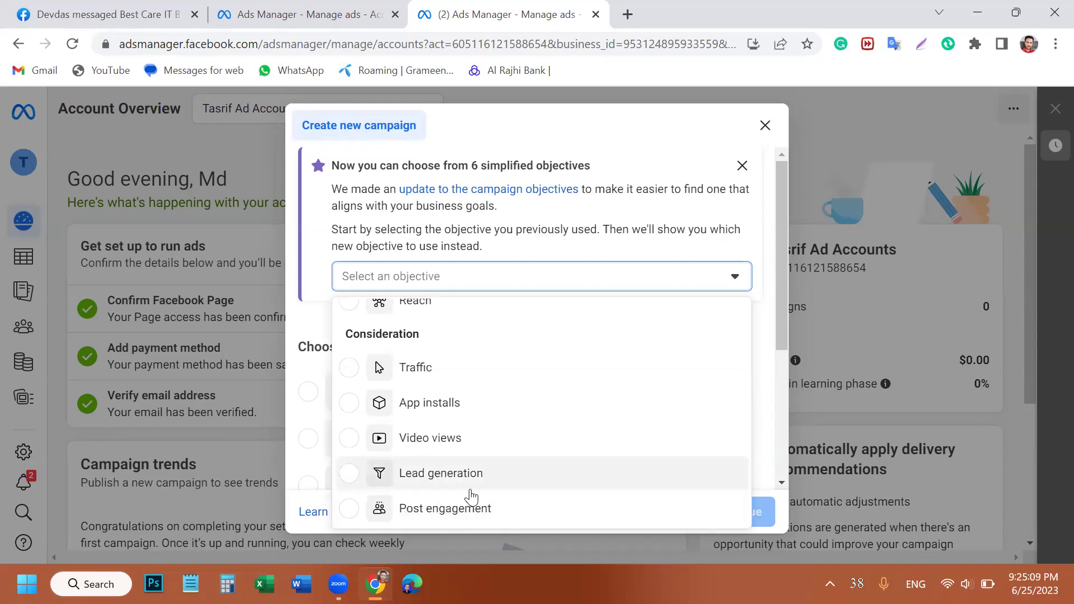
{"action": "scroll", "coordinate": [469, 497], "scroll_direction": "down", "scroll_amount": 1}
{"action": "scroll", "coordinate": [463, 473], "scroll_direction": "down", "scroll_amount": 2}
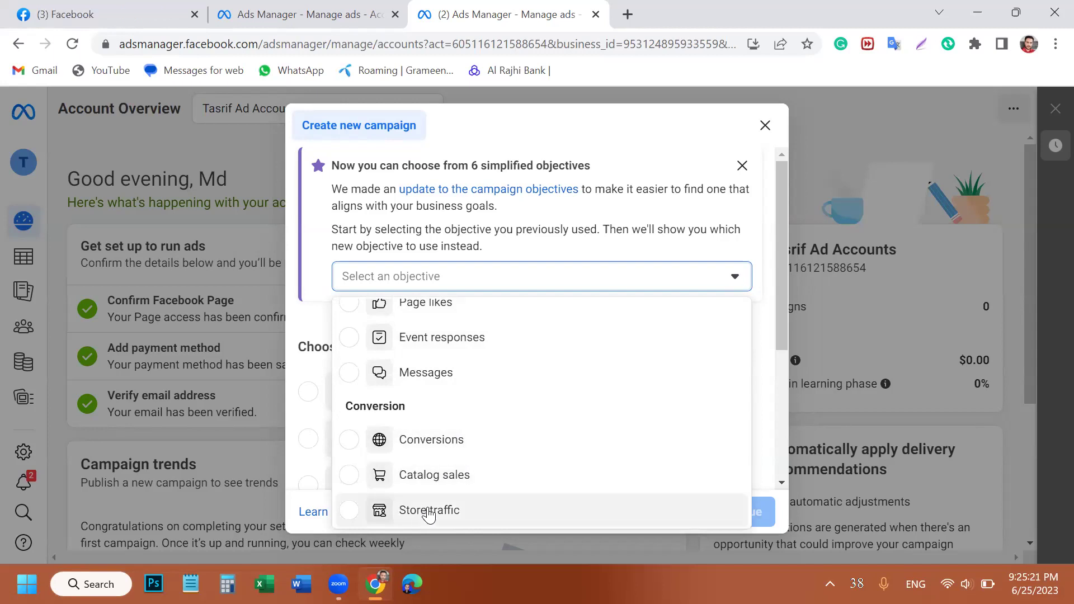
{"action": "scroll", "coordinate": [417, 425], "scroll_direction": "up", "scroll_amount": 3}
{"action": "scroll", "coordinate": [417, 425], "scroll_direction": "up", "scroll_amount": 2}
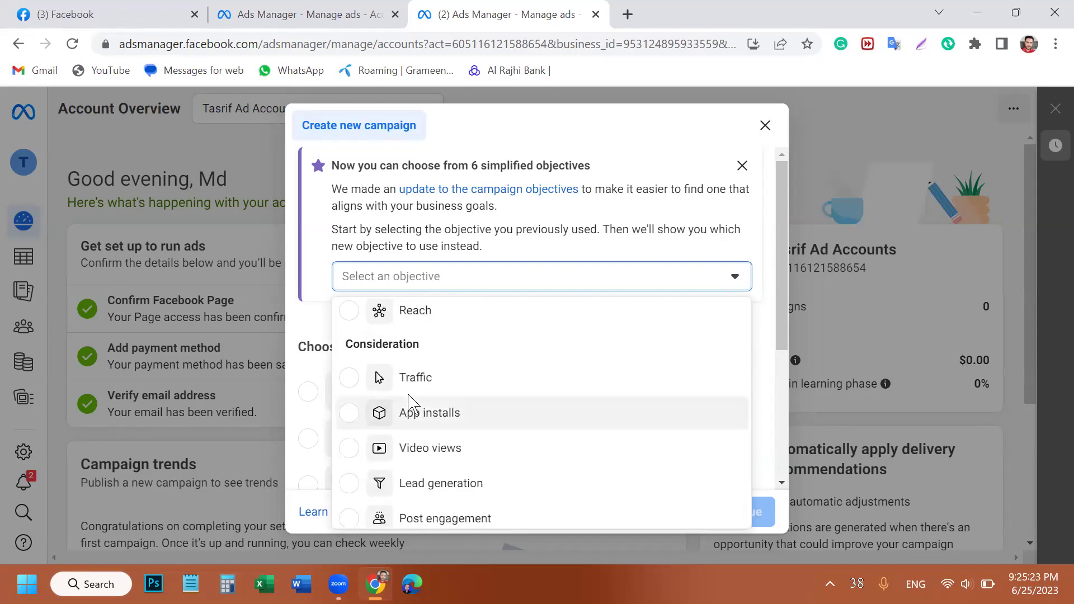
{"action": "scroll", "coordinate": [383, 318], "scroll_direction": "up", "scroll_amount": 2}
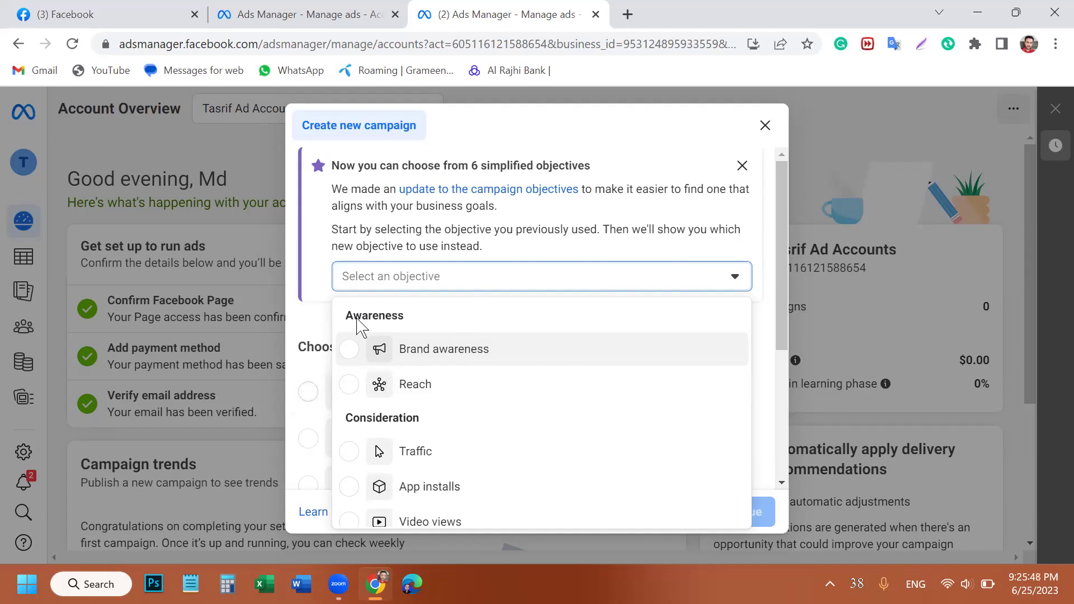
{"action": "left_click", "coordinate": [410, 278]}
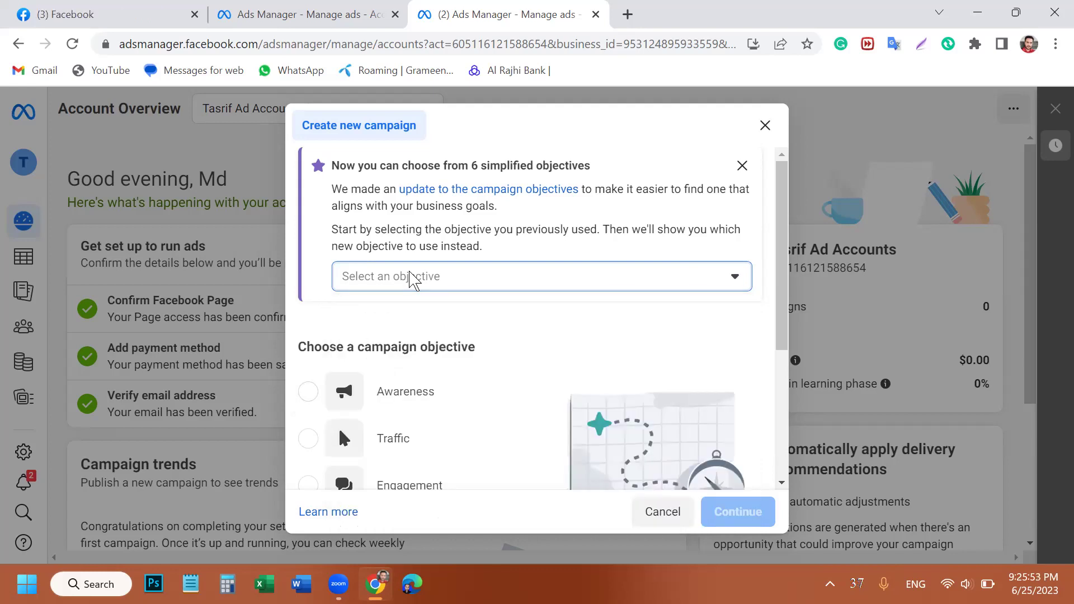
{"action": "left_click", "coordinate": [452, 311]}
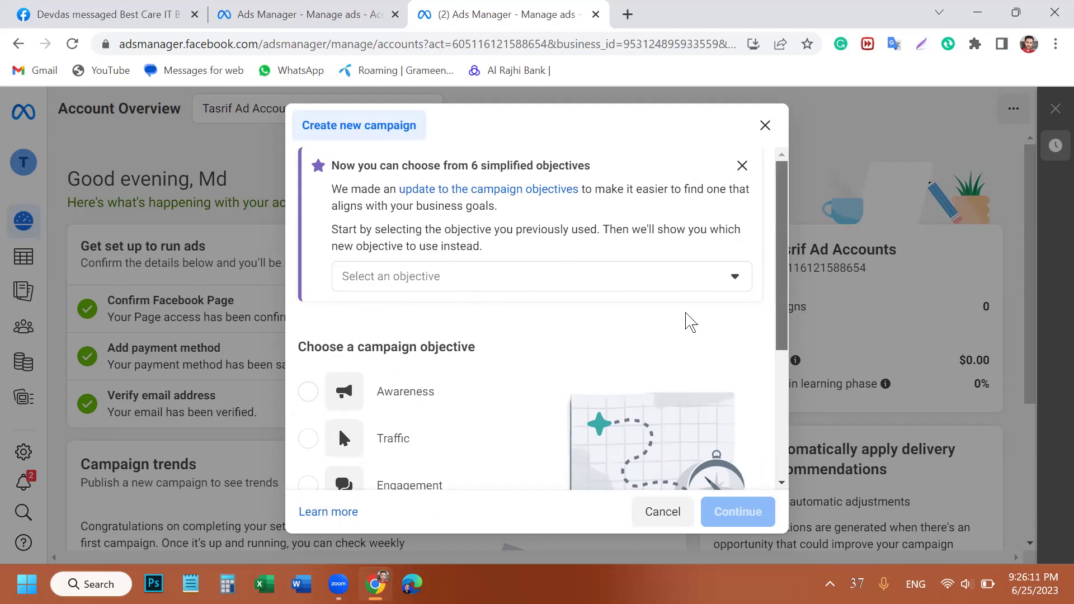
Review the six current campaign objectives and show the description of the Engagement objective
{"action": "scroll", "coordinate": [683, 319], "scroll_direction": "down", "scroll_amount": 2}
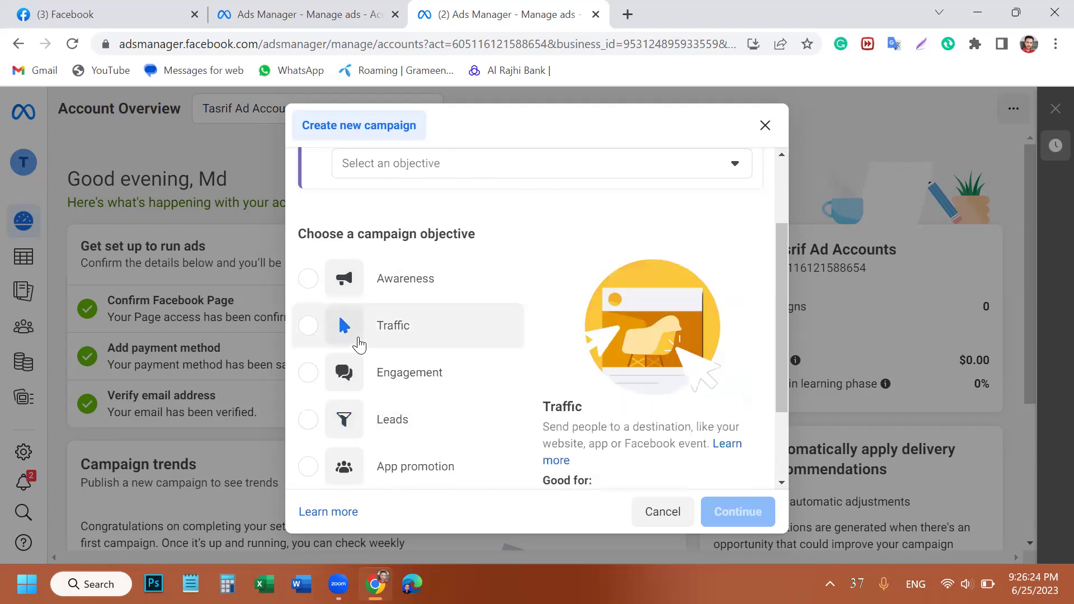
{"action": "scroll", "coordinate": [420, 173], "scroll_direction": "down", "scroll_amount": 2}
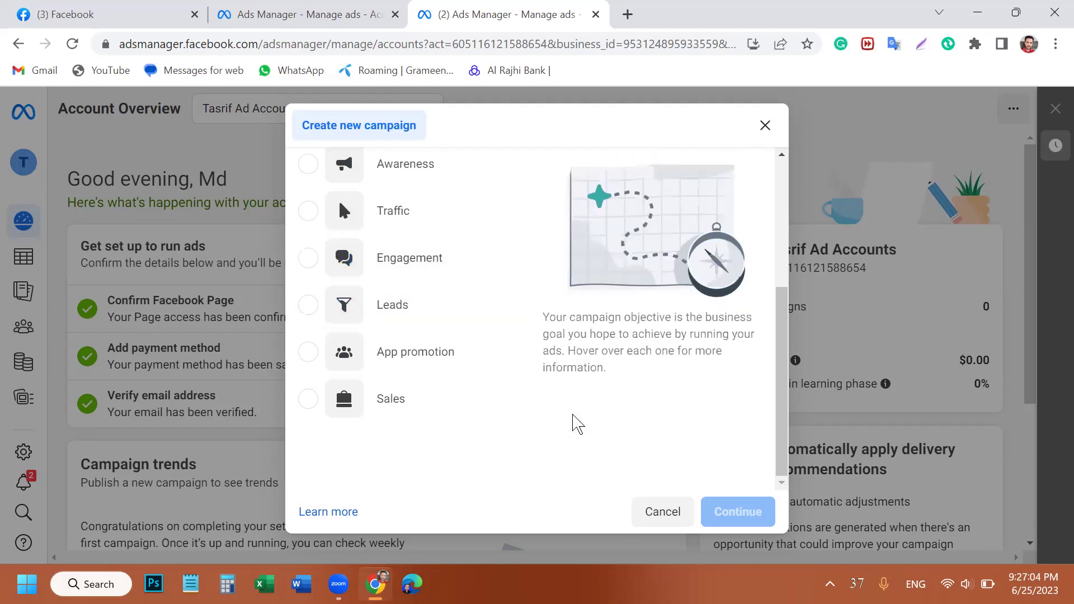
{"action": "mouse_move", "coordinate": [415, 266]}
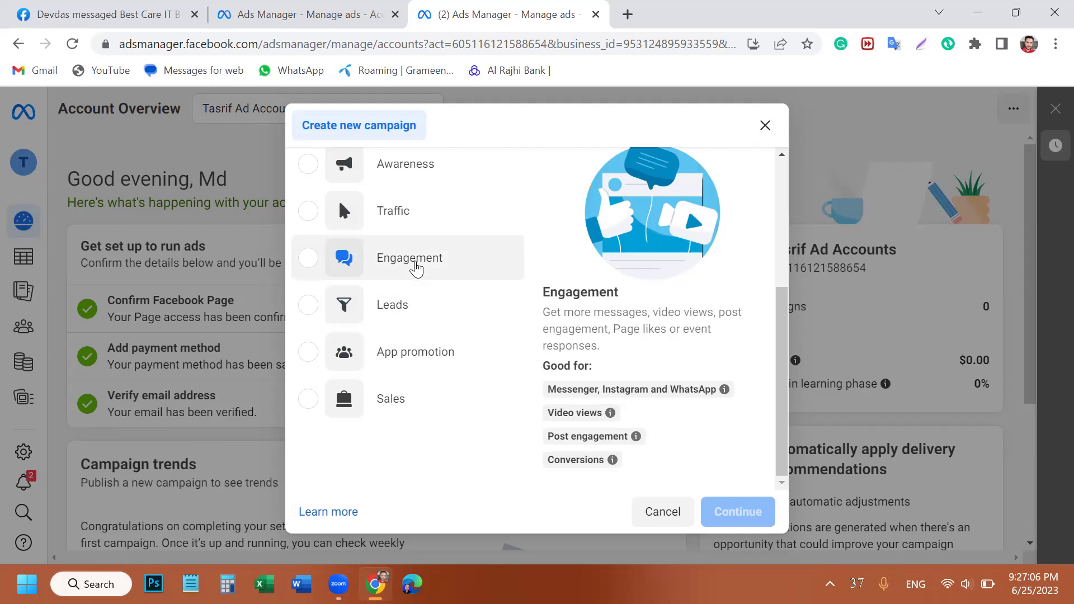